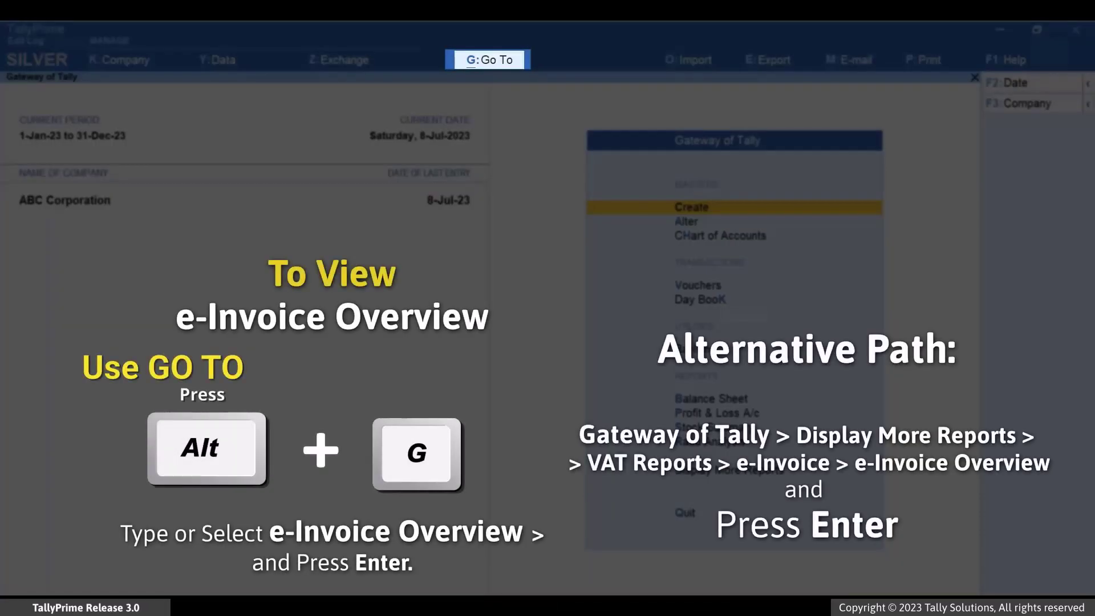
- Open the e-Invoice Overview report by searching 'E-Invoice' in Go To
key("alt+g")
type("E-Invoice")
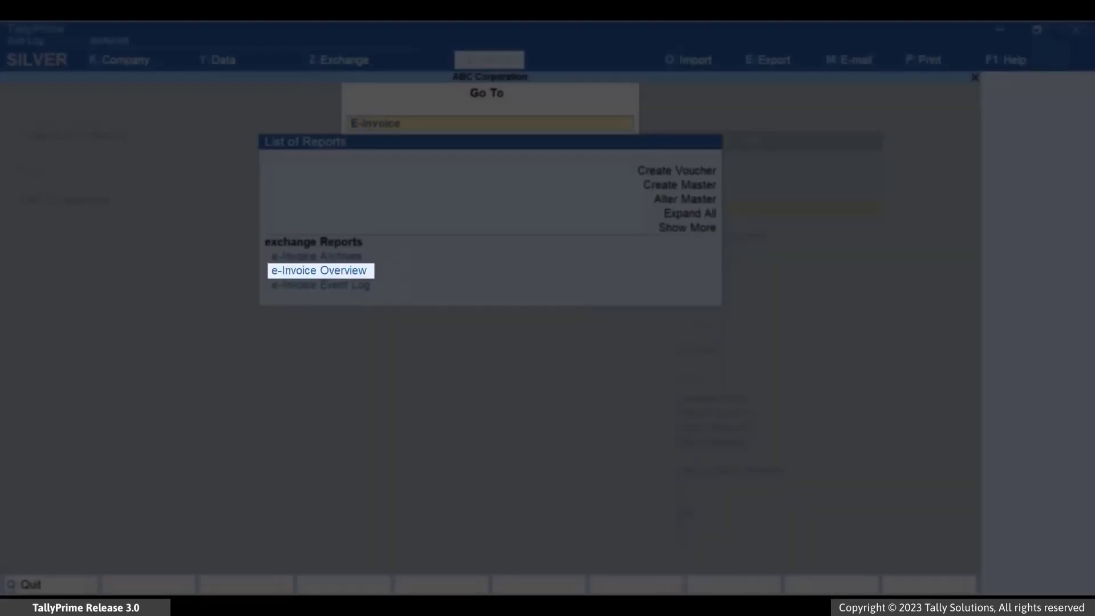
key("Return")
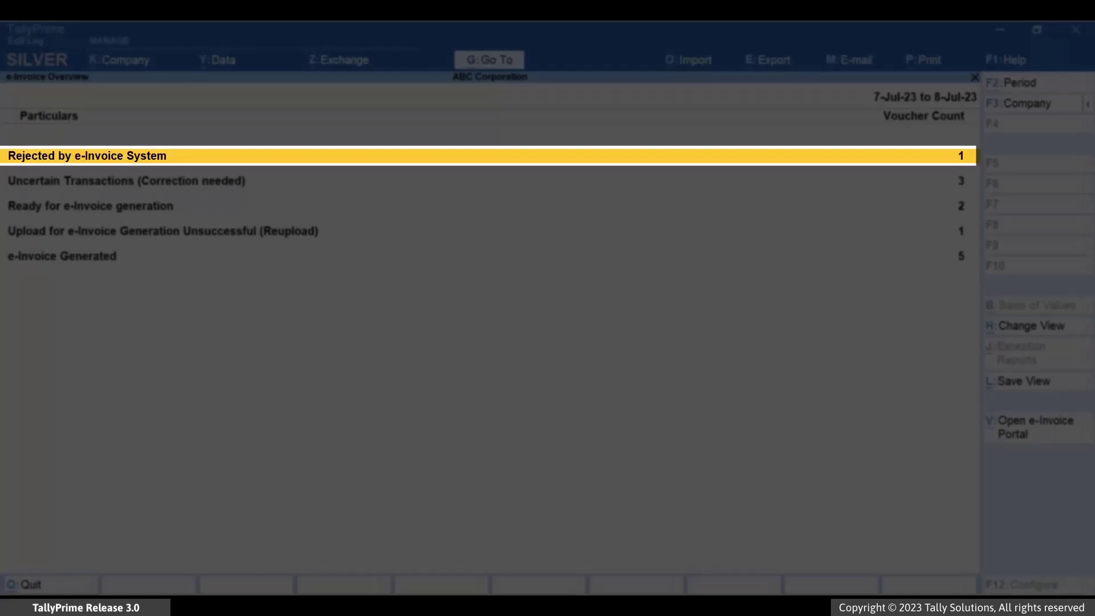
- List the rejected vouchers and read rejected SALES21's seller-ID error
key("Return")
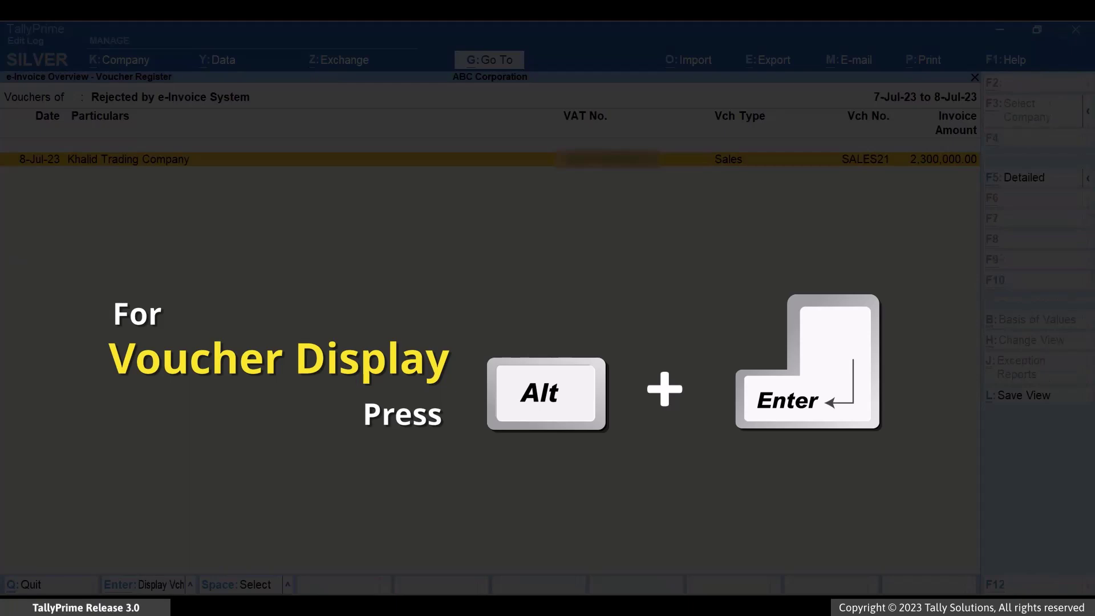
key("alt+Return")
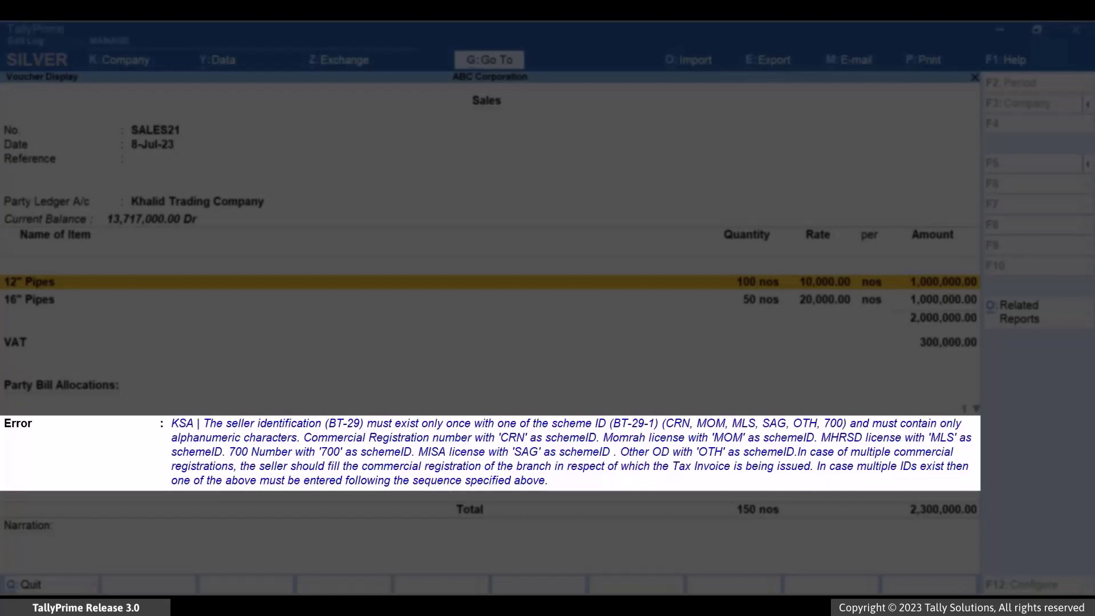
key("Escape")
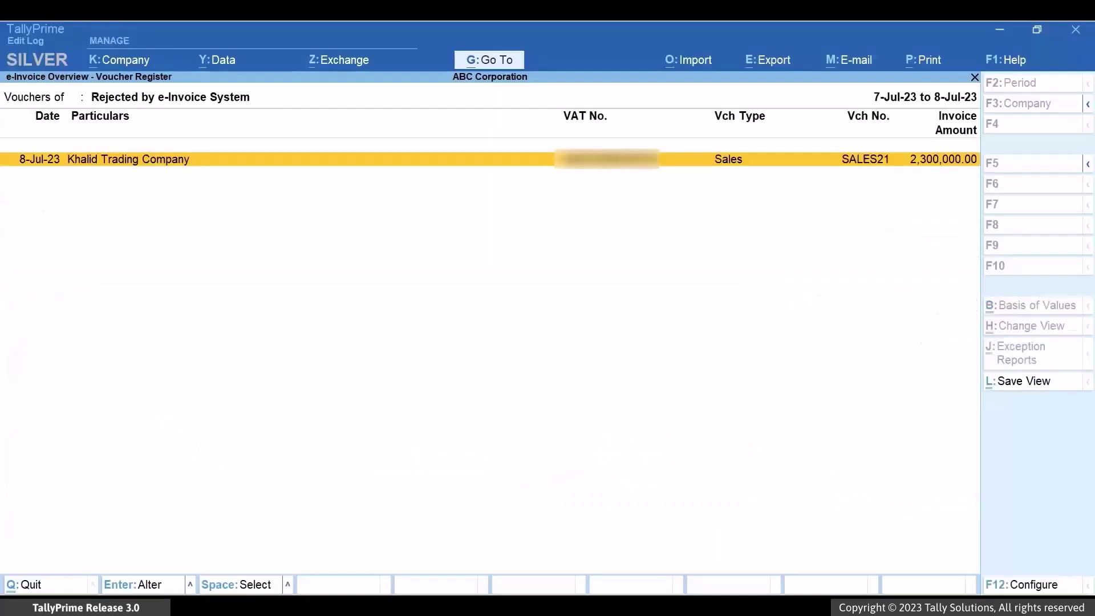
- Open the company's e-Invoicing Details under its VAT details
key("Escape")
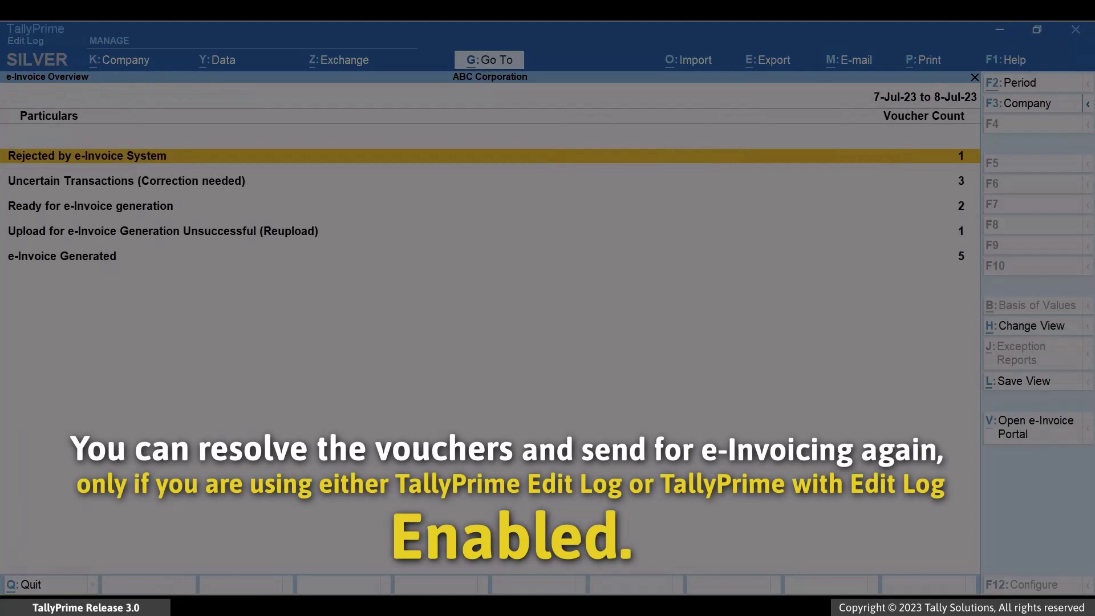
key("F11")
key("Return")
key("Return")
key("Return")
key("Return")
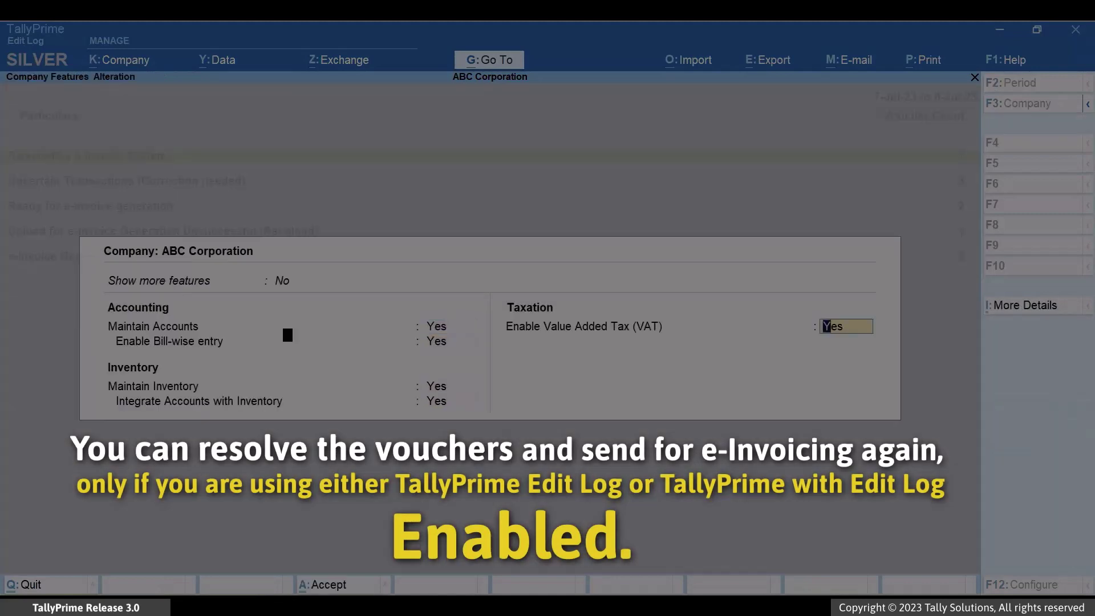
key("Return")
key("ctrl+i")
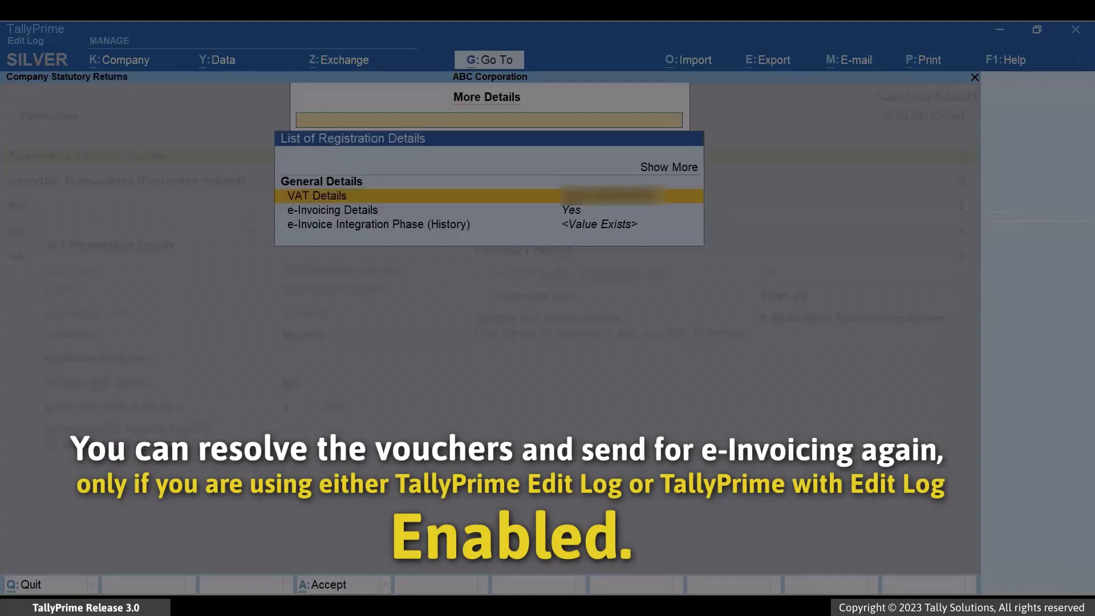
key("Down")
key("Return")
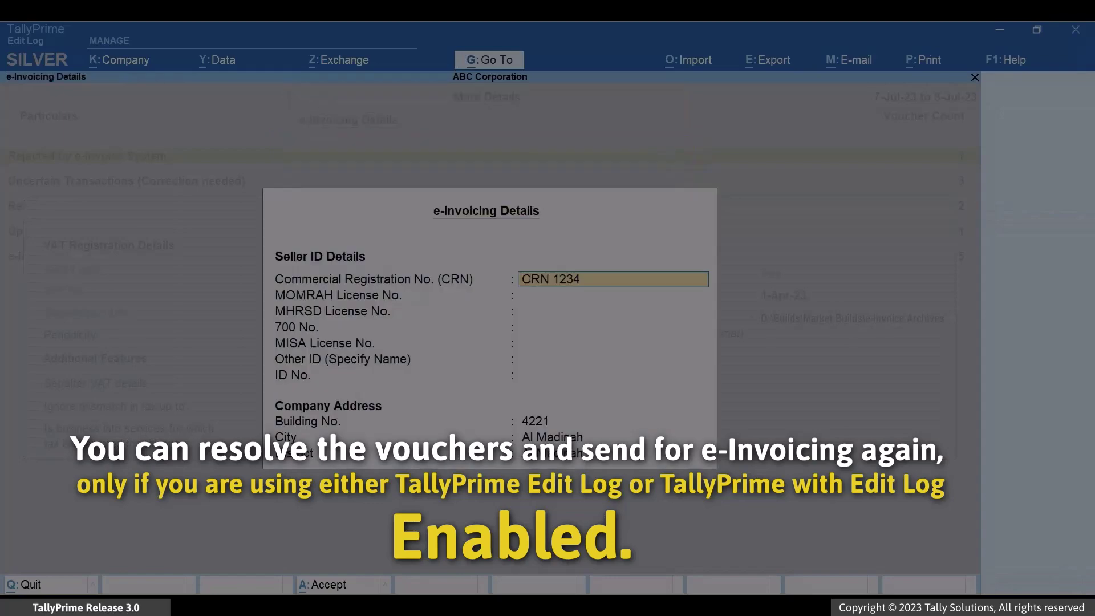
- Change the Commercial Registration No. to CRN1234 and save the company changes
type("CR")
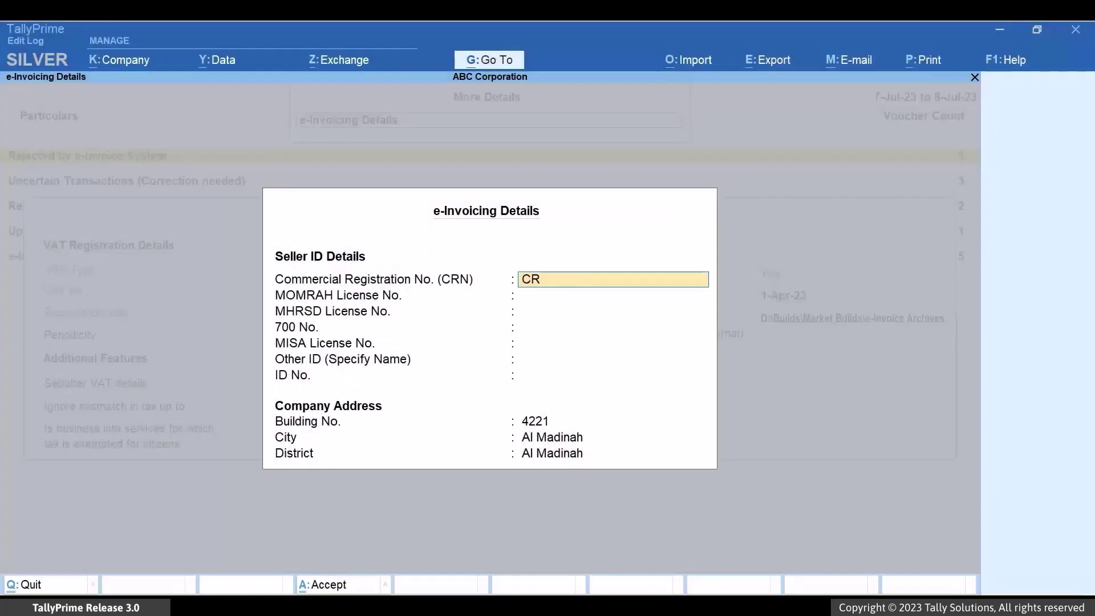
type("N1234")
key("Return")
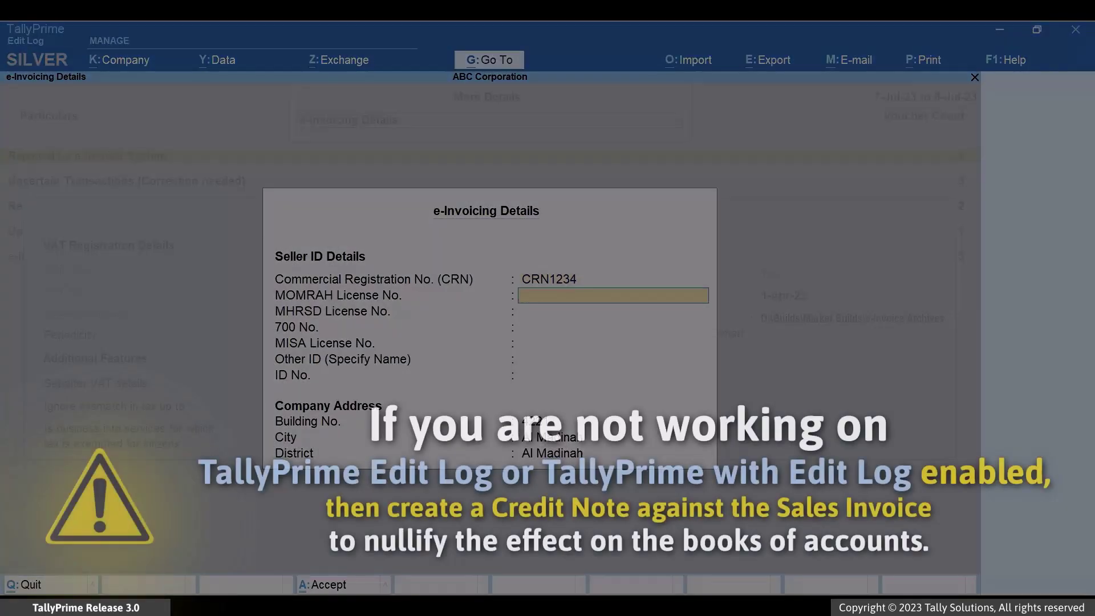
key("ctrl+a")
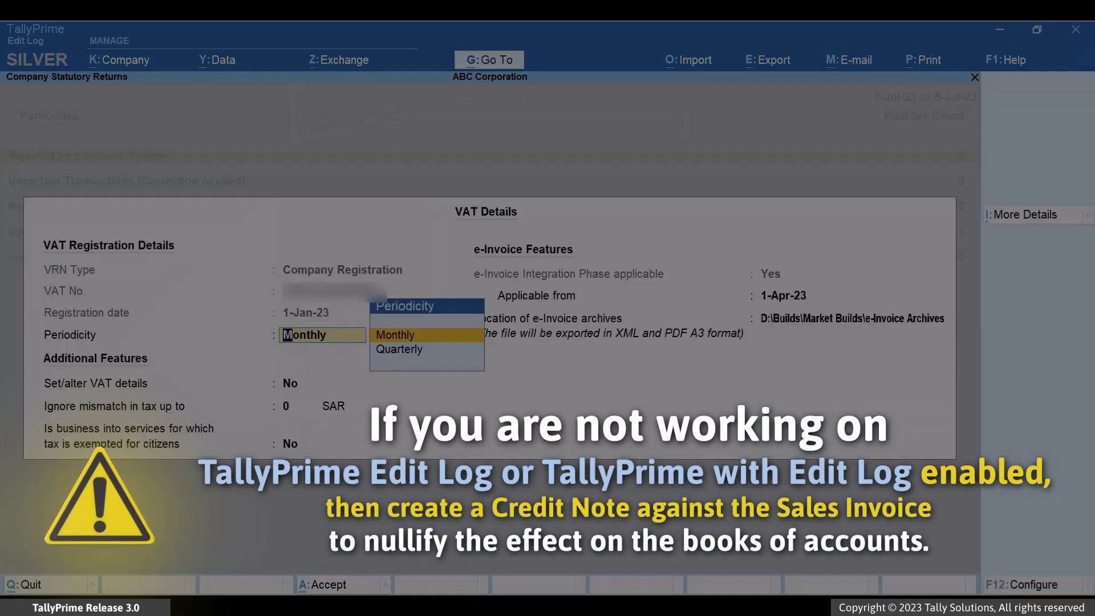
key("ctrl+a")
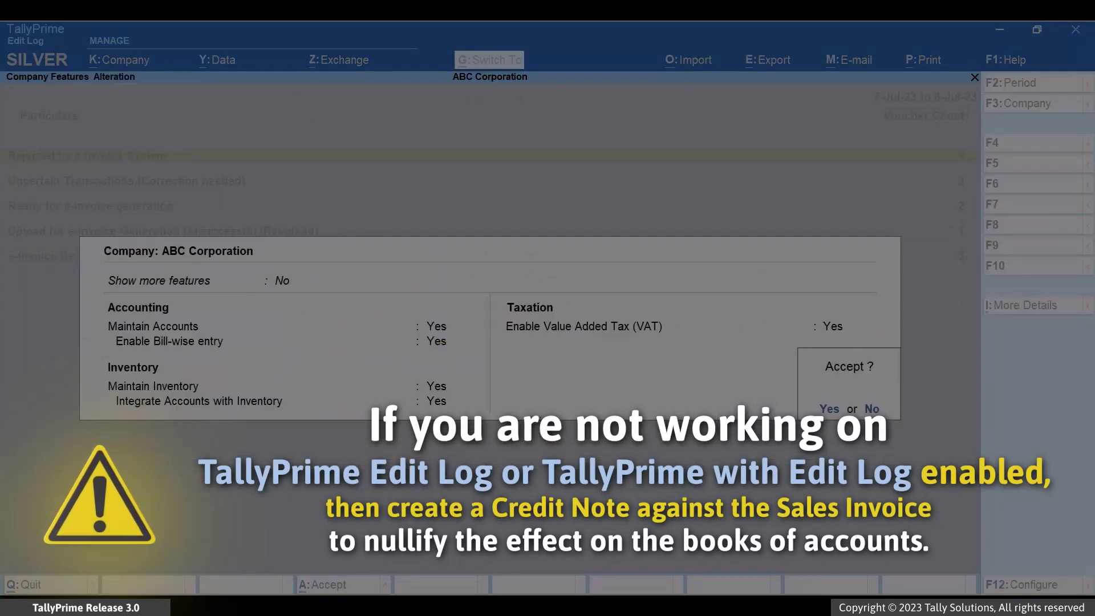
key("Return")
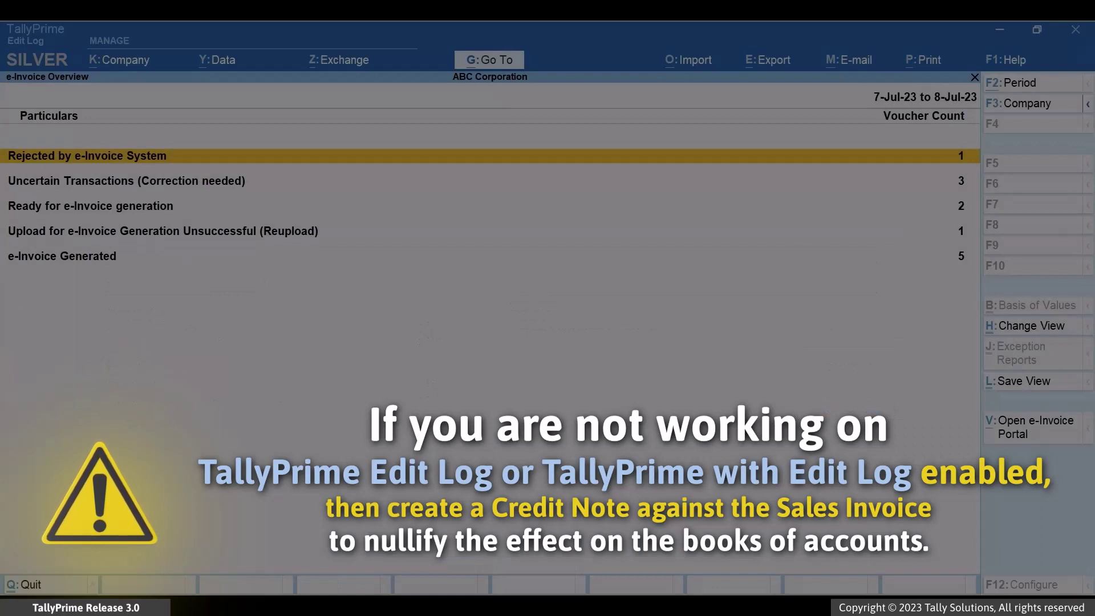
key("Return")
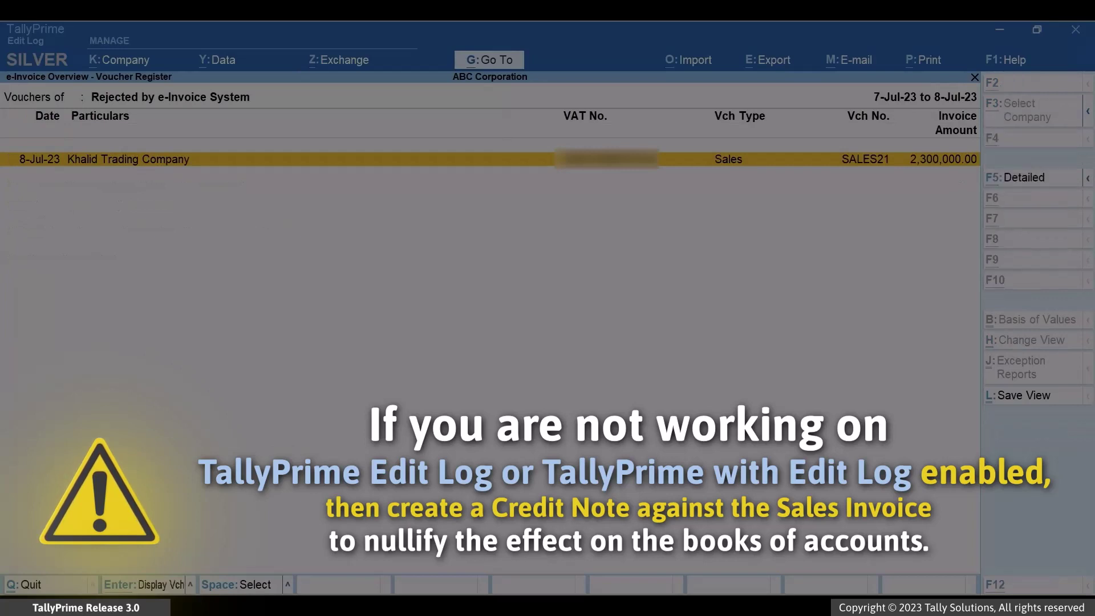
- Resend rejected voucher SALES21 for e-invoicing and confirm generating its e-invoice
key("alt+z")
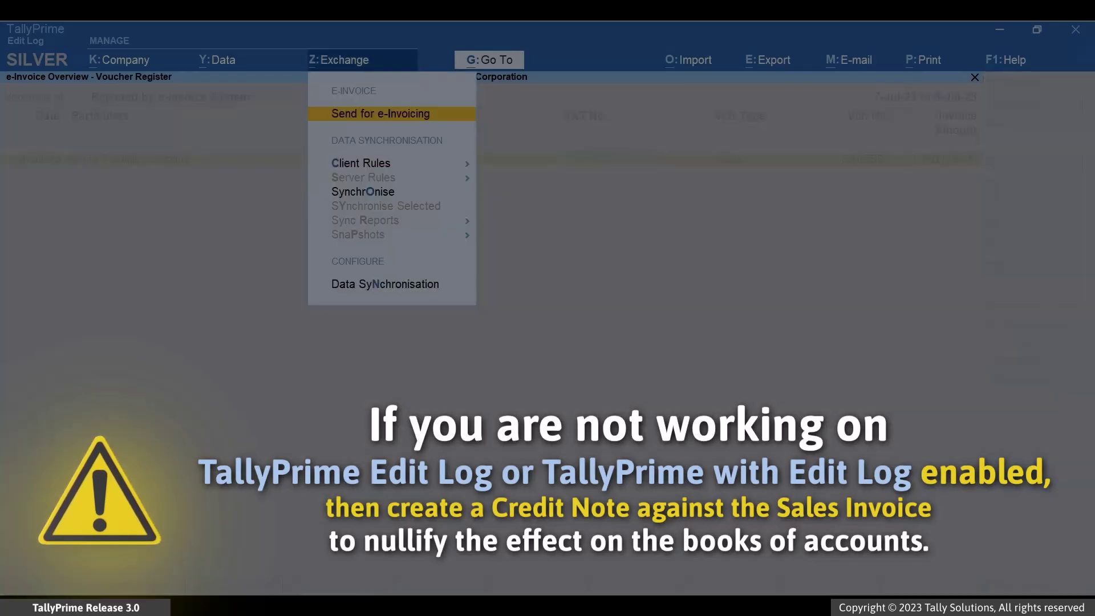
key("Return")
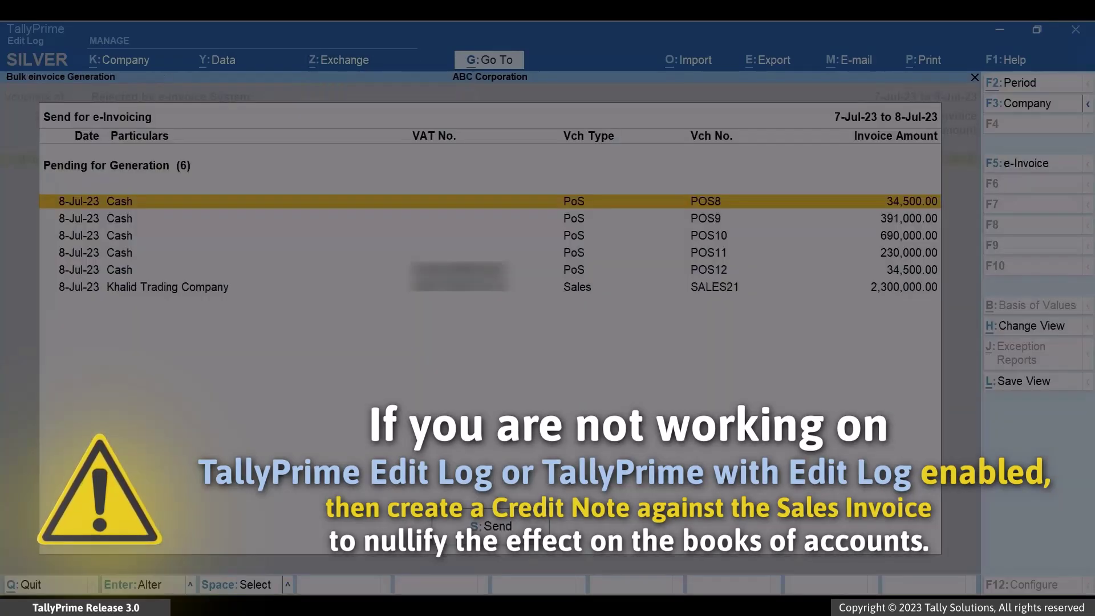
key("Down")
key("Down")
key("Down")
key("Down")
key("Down")
key("space")
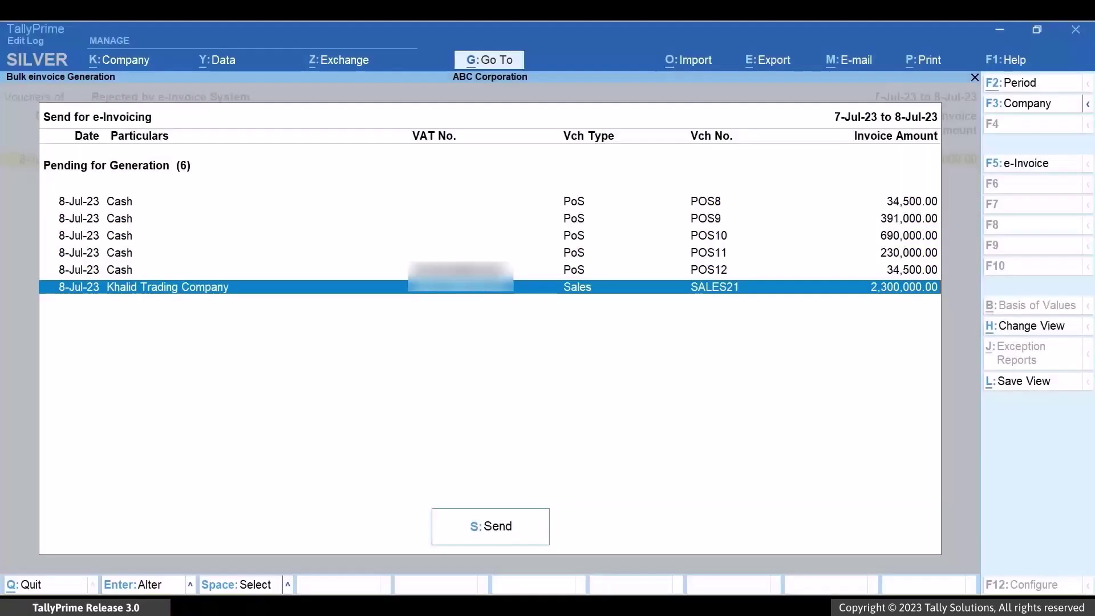
key("s")
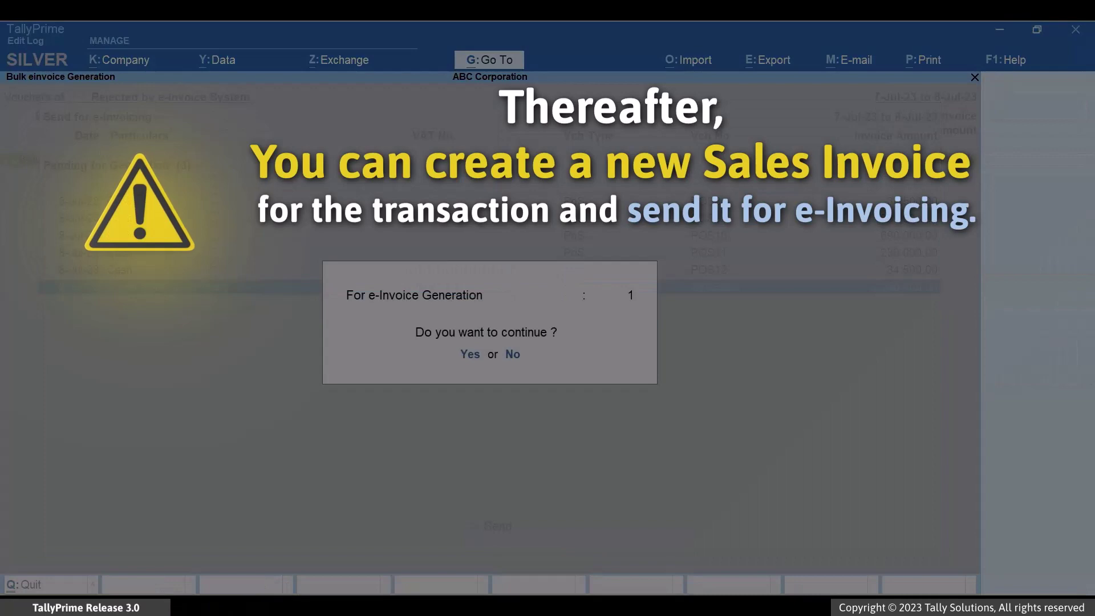
key("y")
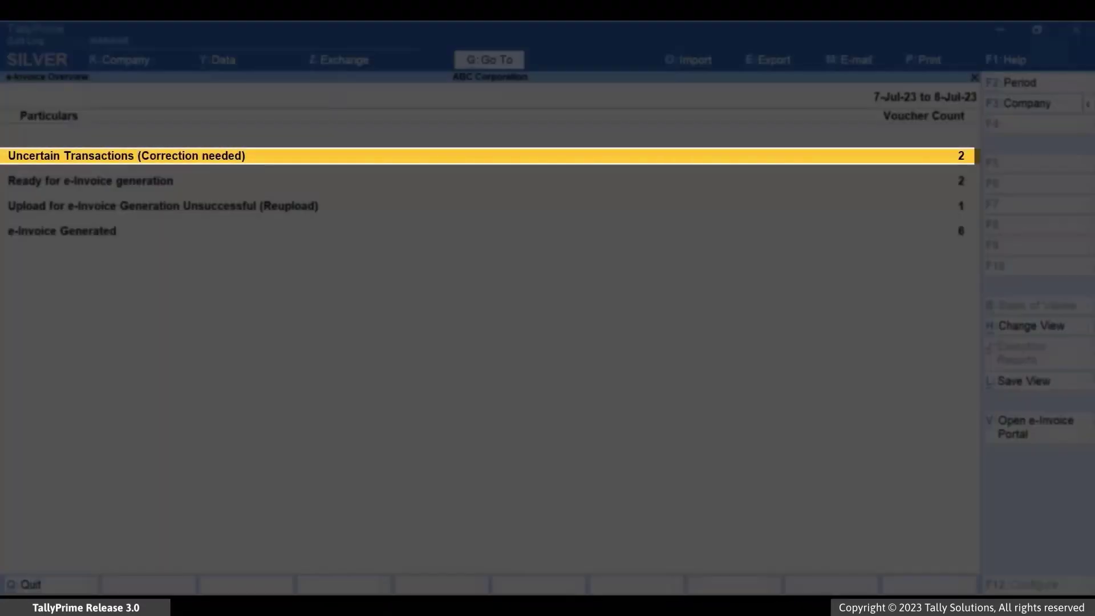
- Review the uncertain vouchers' error details and open voucher POS11
key("Return")
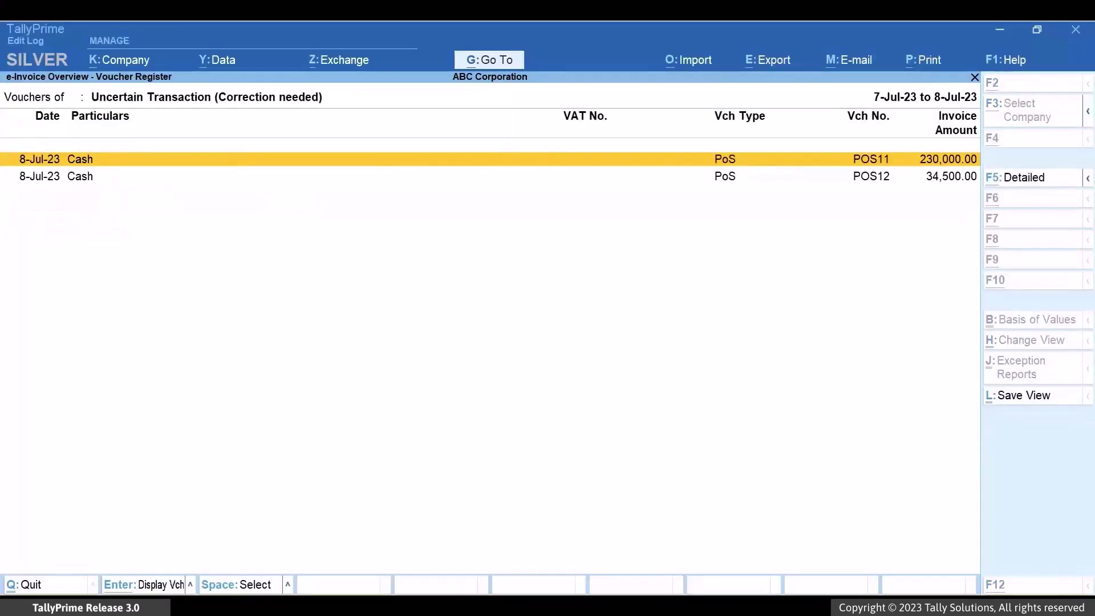
key("alt+F5")
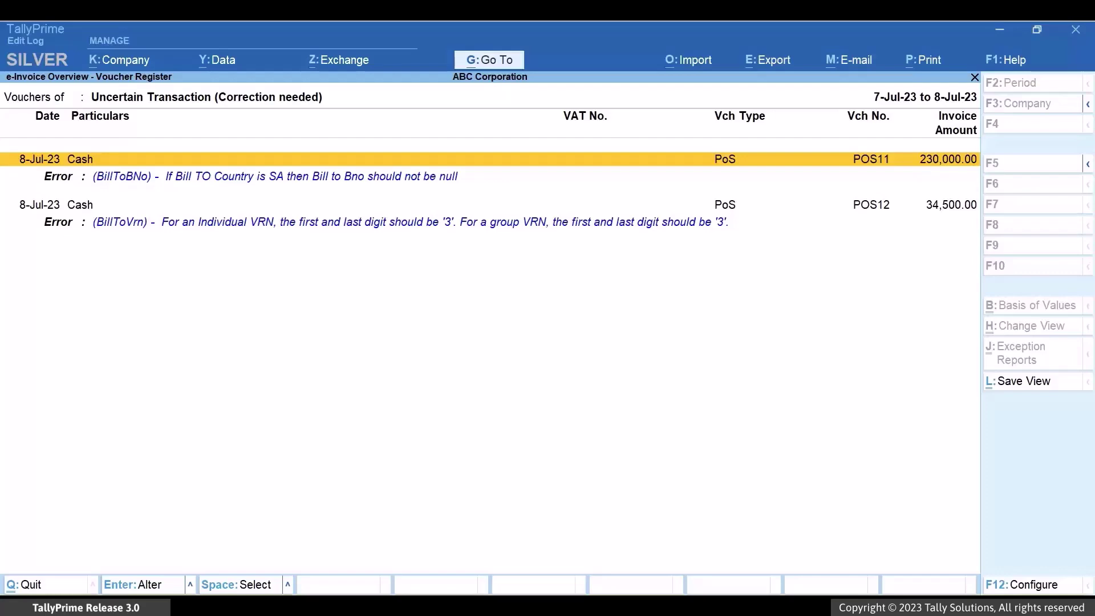
key("Return")
- Set POS11's buyer Building No. to 4221, save it, and generate its e-invoice
key("Return")
key("Return")
key("Return")
key("Return")
key("Return")
type("4221")
key("Return")
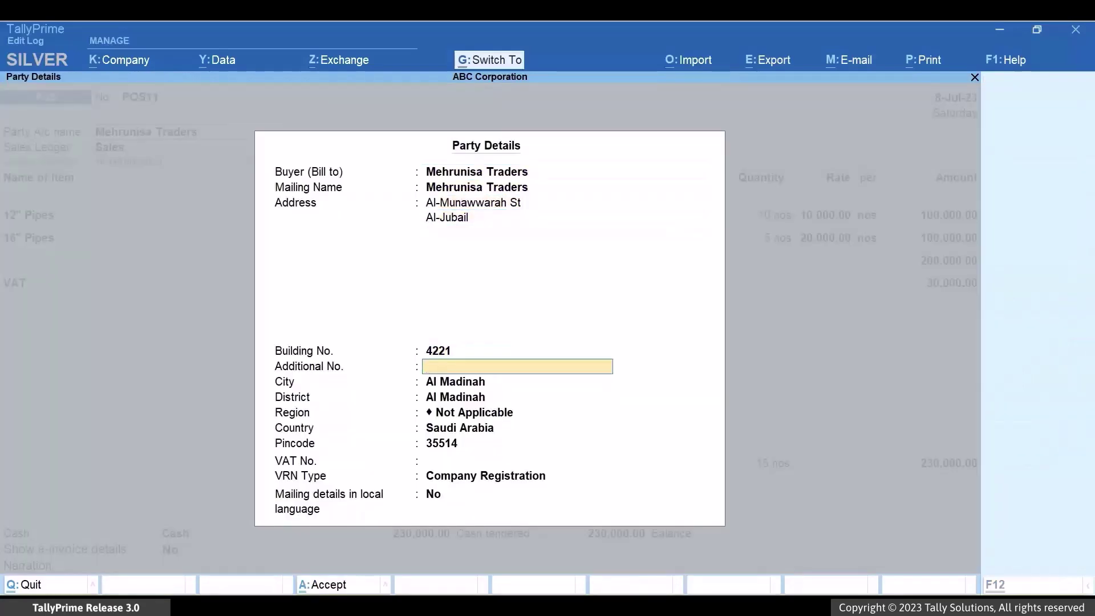
key("ctrl+a")
key("ctrl")
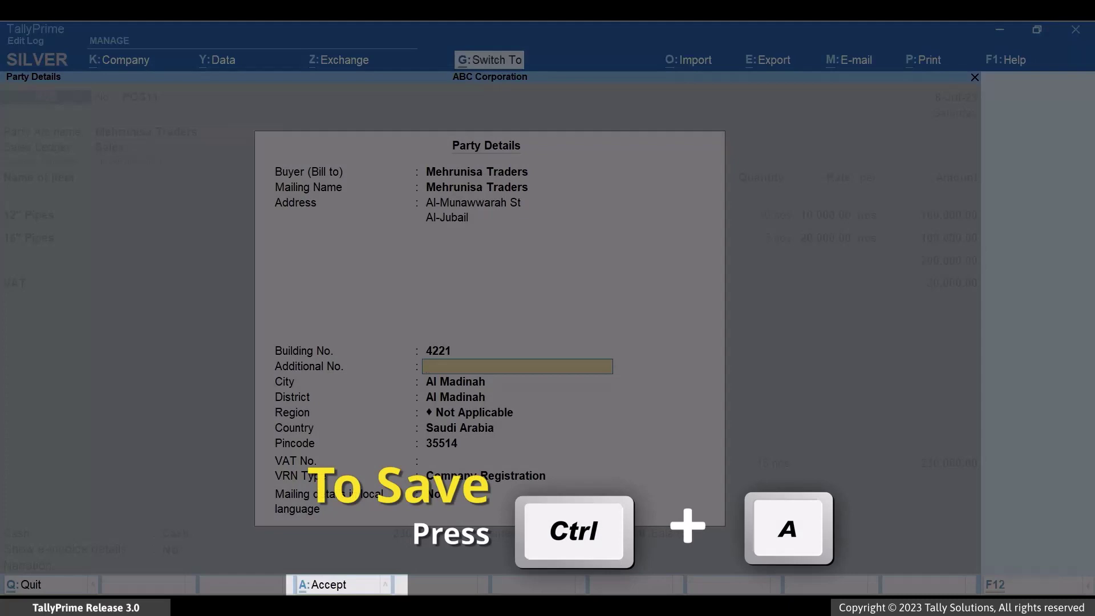
key("ctrl+a")
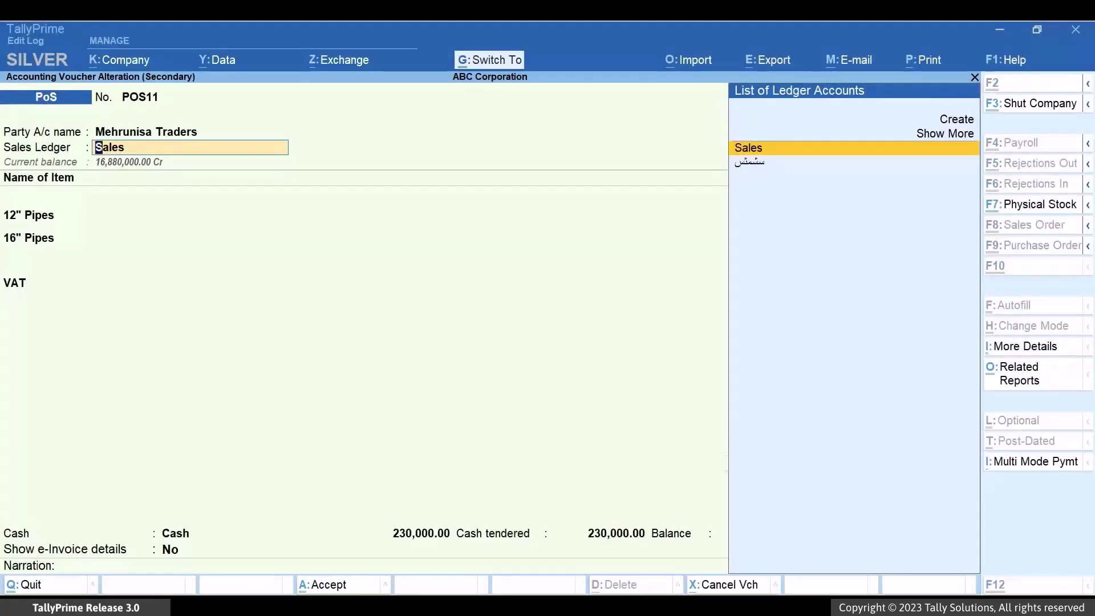
key("ctrl+a")
key("y")
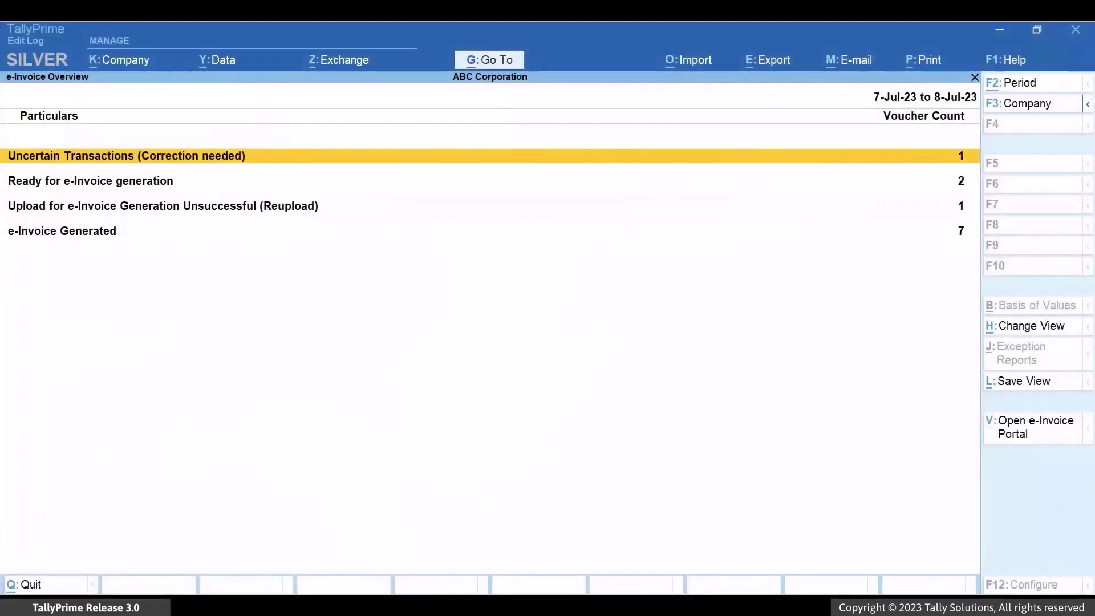
- Send ready vouchers POS9 and POS10 for e-invoicing and confirm
key("Down")
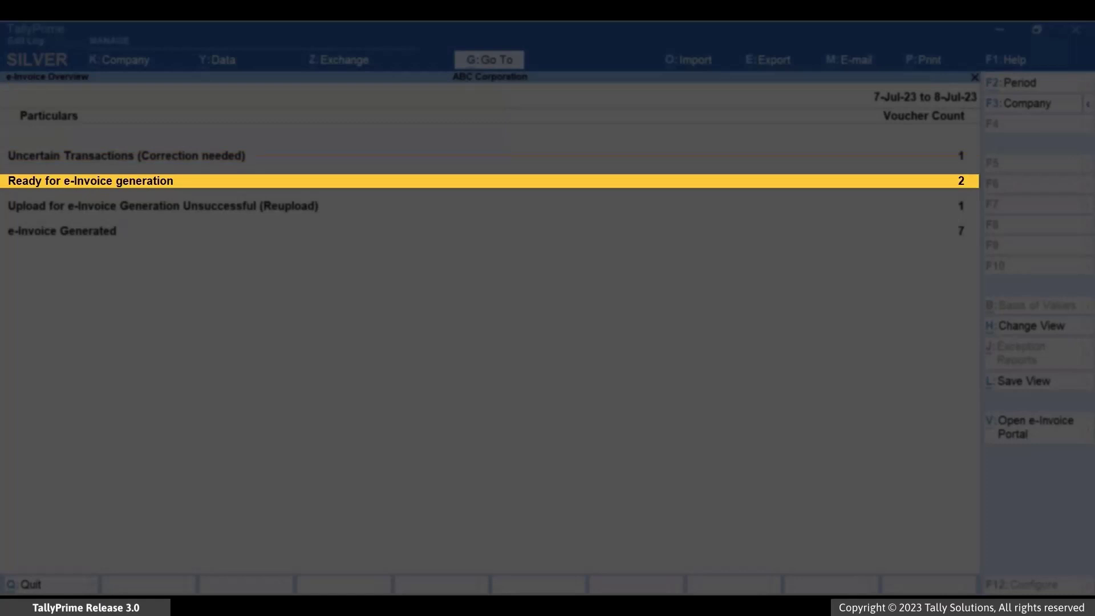
key("Return")
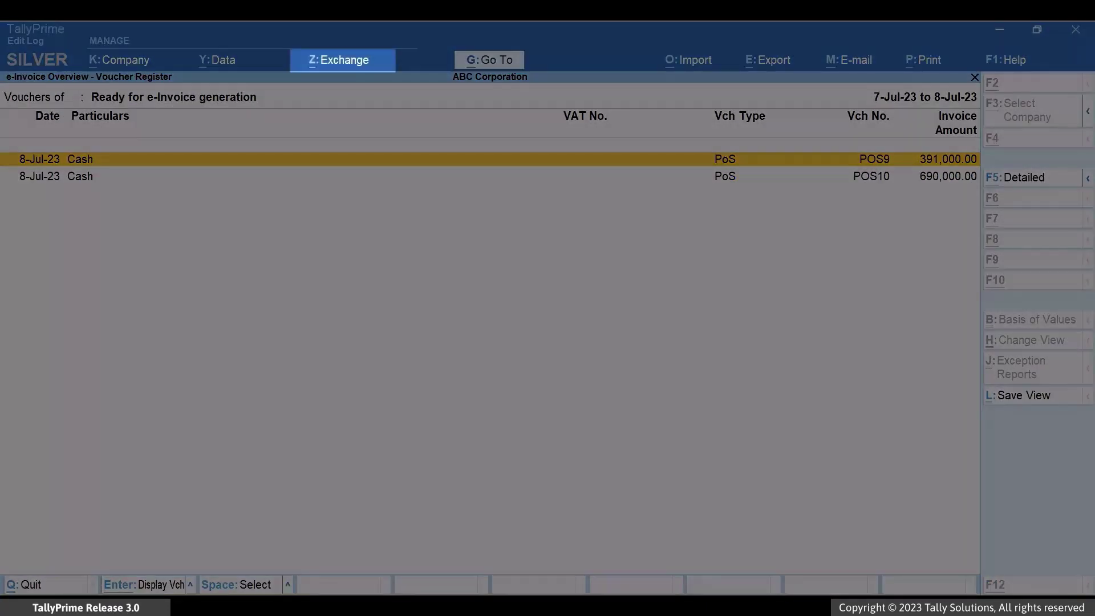
key("alt+z")
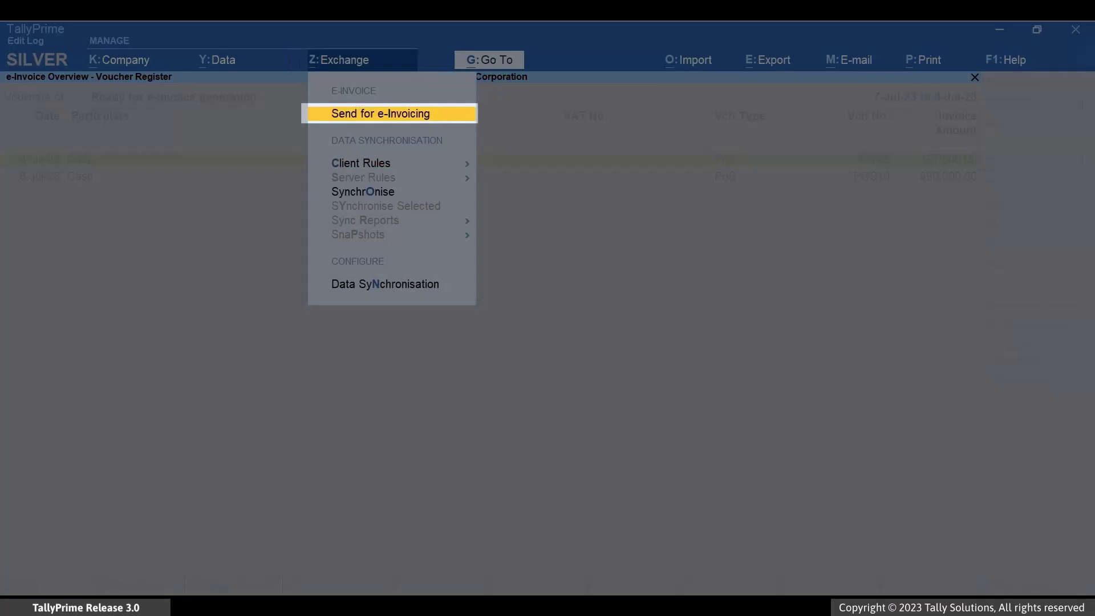
key("Return")
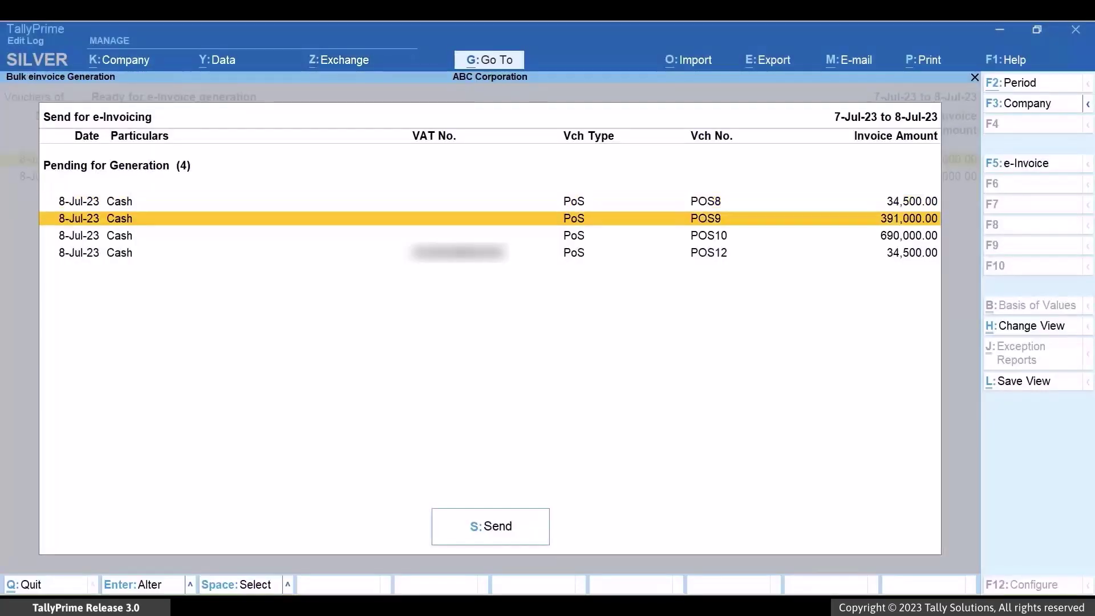
key("space")
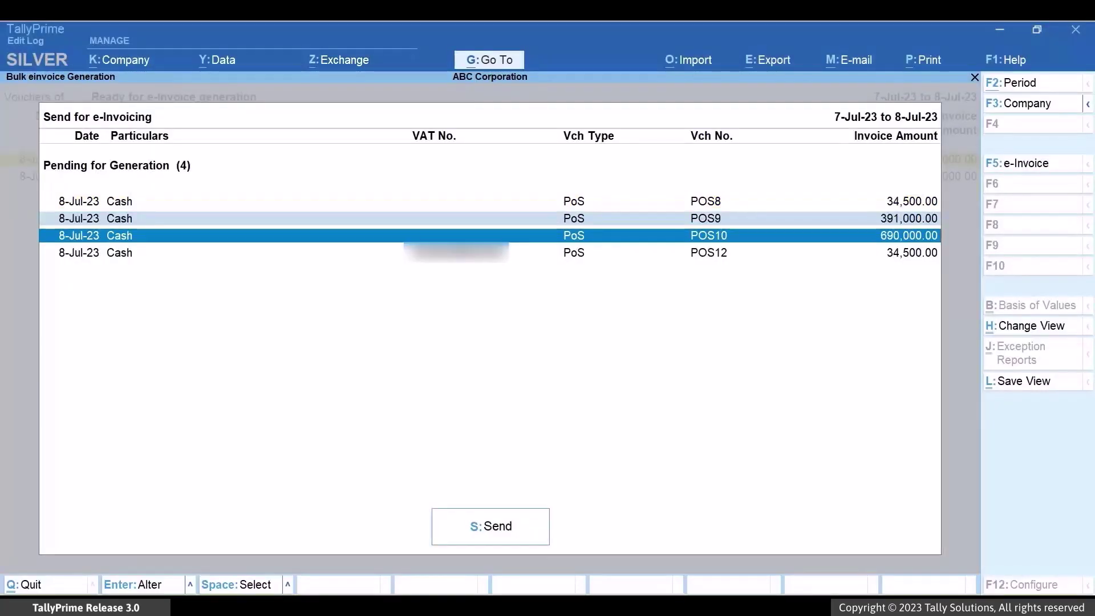
key("s")
key("y")
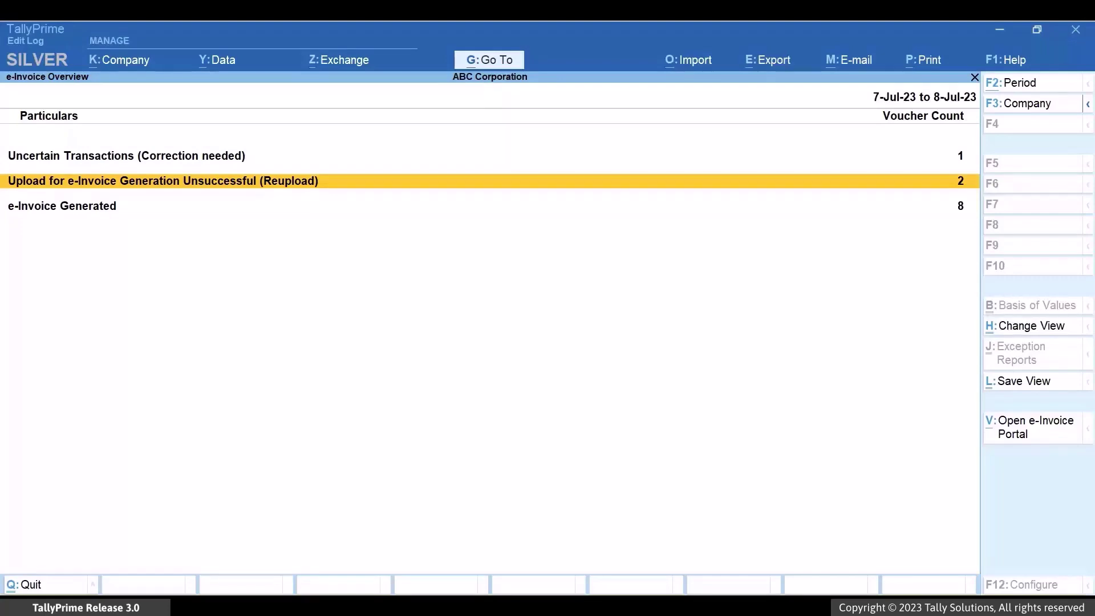
- View the failed-upload vouchers, then the list of generated e-invoices
key("Return")
left_click(62, 205)
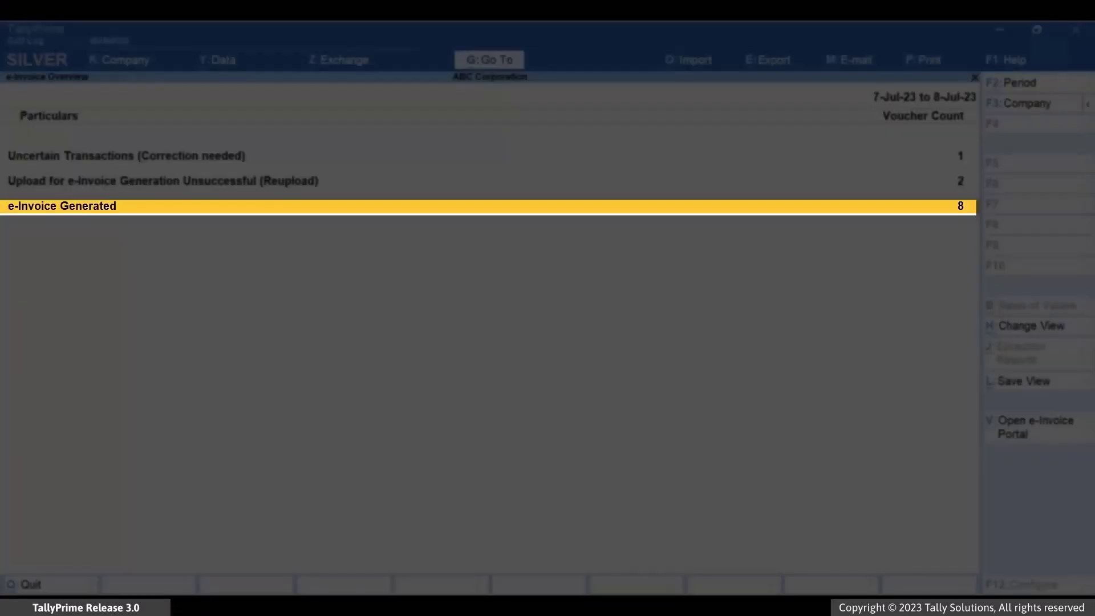
key("Return")
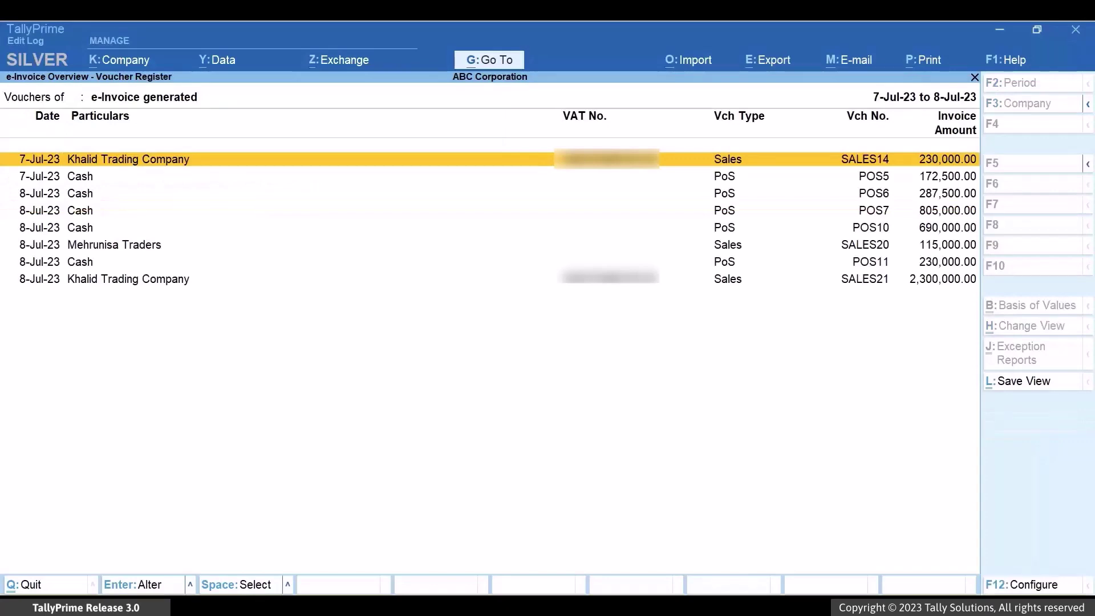
- Preview e-invoice SALES14's print at full page width and scroll through it
key("Return")
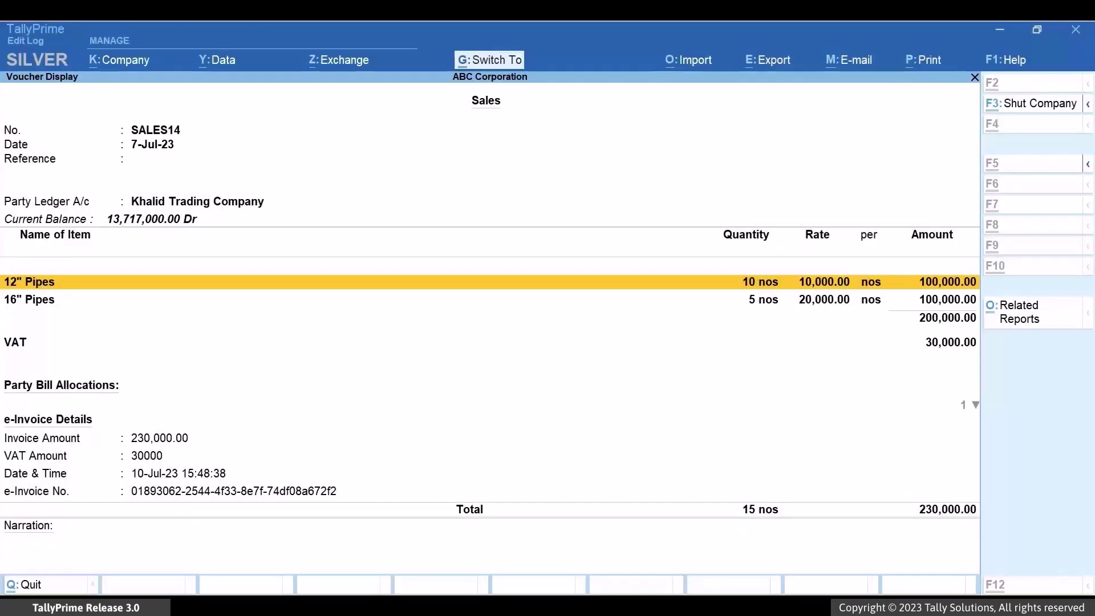
key("ctrl+p")
key("i")
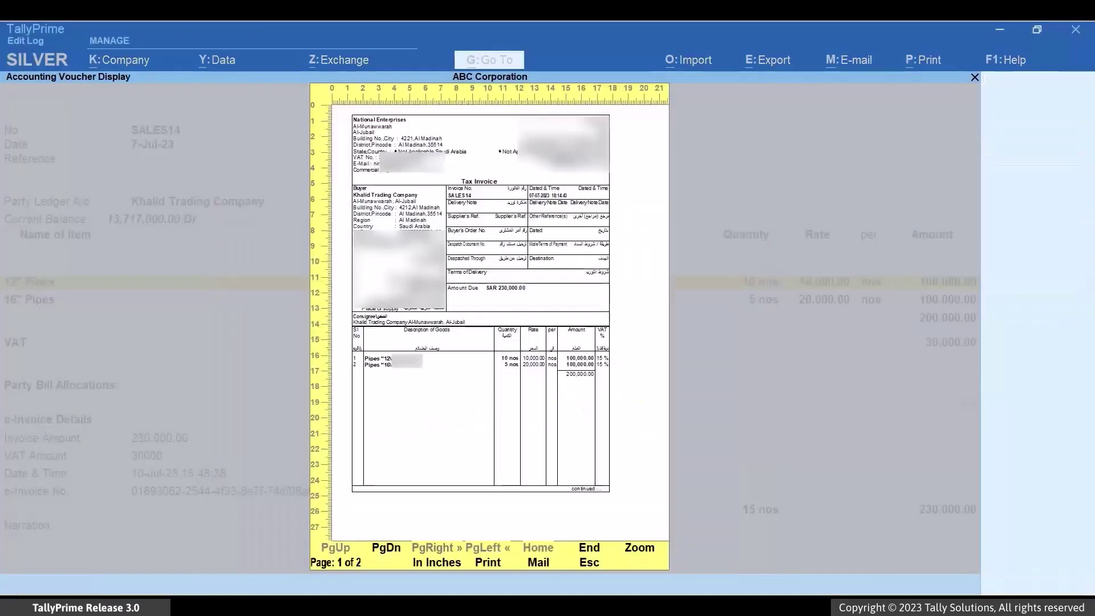
key("alt+z")
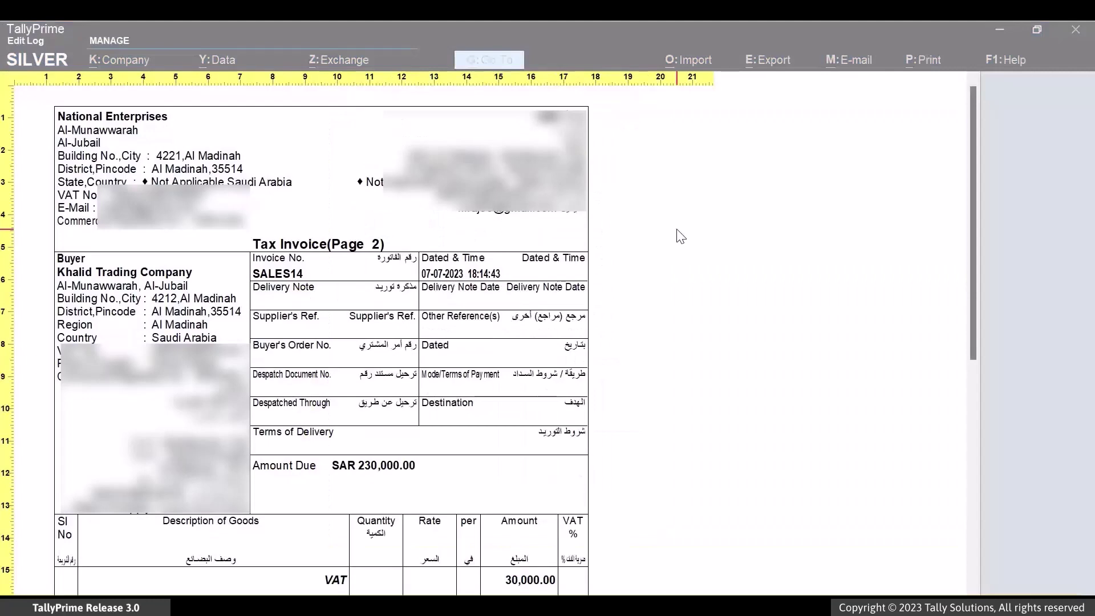
scroll(681, 236, "down", 5)
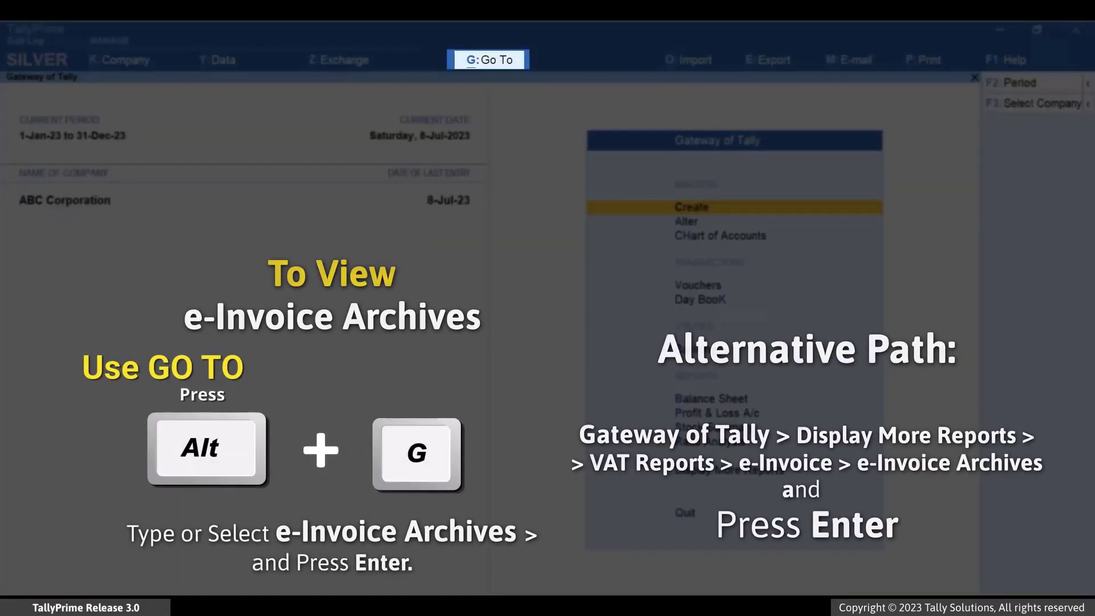
- Review the archived e-invoice rows in the e-Invoice Archives report
key("alt+g")
type("E-INVOI")
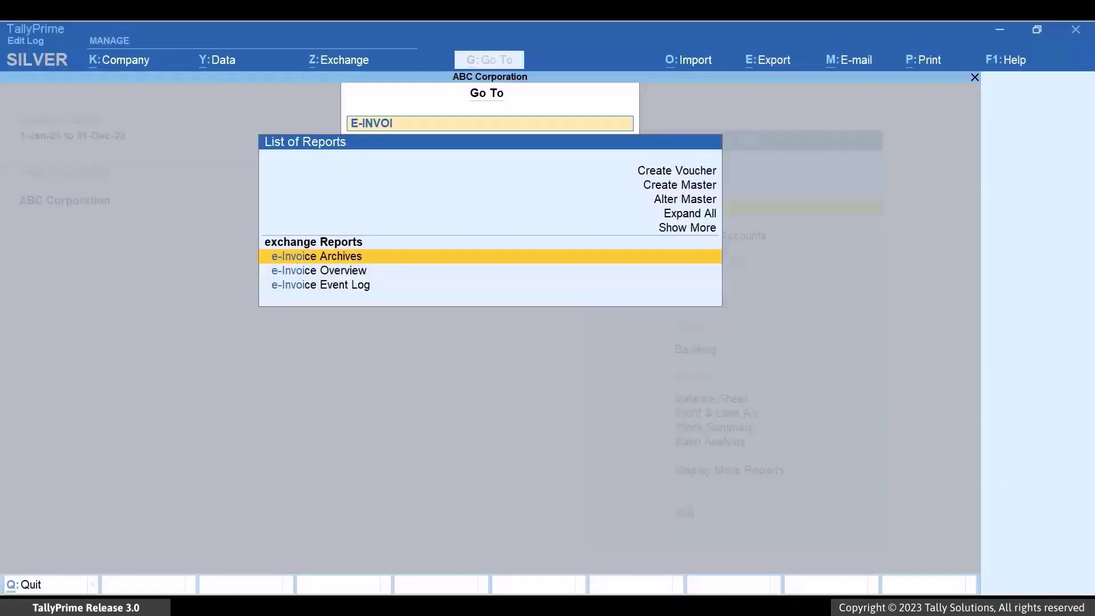
key("Return")
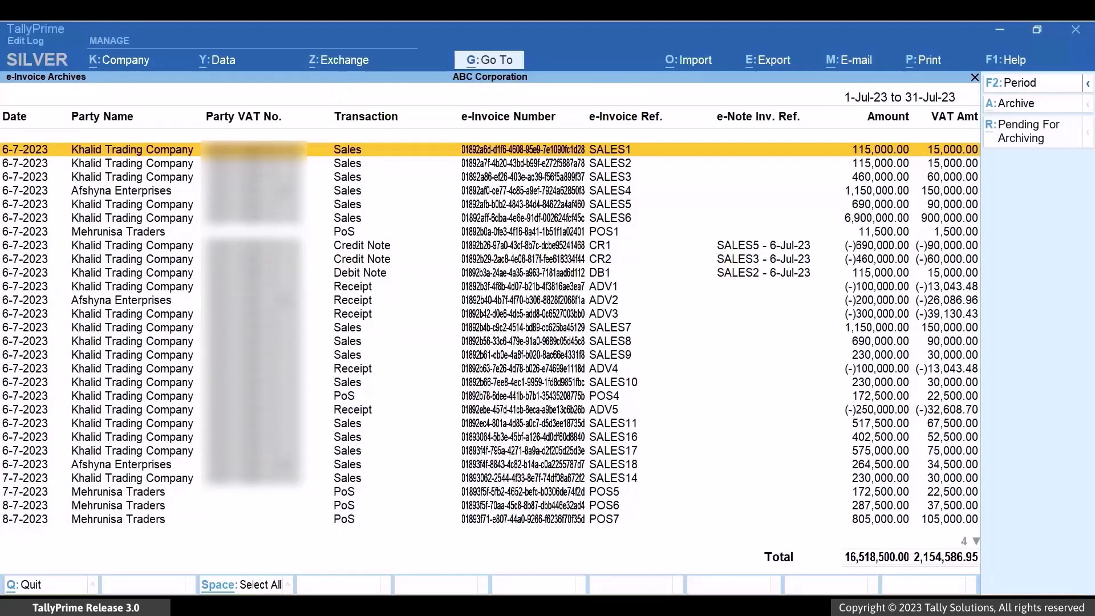
key("Down")
key("Down")
key("Down")
key("Down")
key("Down")
key("Down")
key("Down")
key("Down")
key("Down")
key("Down")
key("Down")
key("Down")
key("Down")
key("Down")
key("Down")
key("Down")
key("Down")
key("Down")
key("Down")
key("Down")
key("Down")
key("Down")
key("Down")
key("Down")
key("Down")
key("Down")
key("Down")
key("Down")
key("Down")
key("Down")
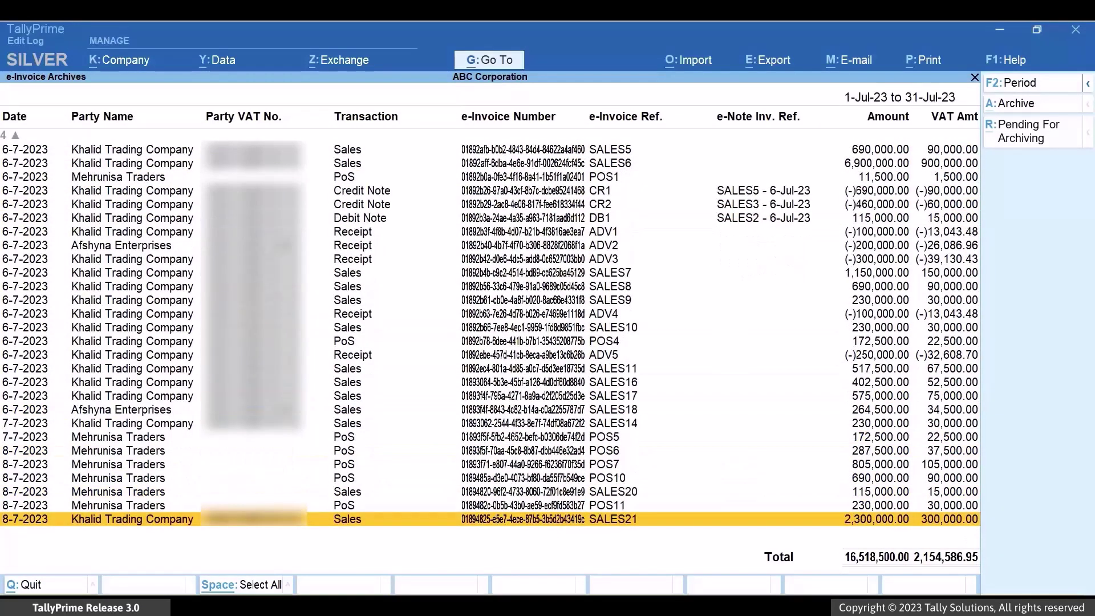
key("Escape")
- Show the company's VAT details with the e-Invoice archives location
key("F11")
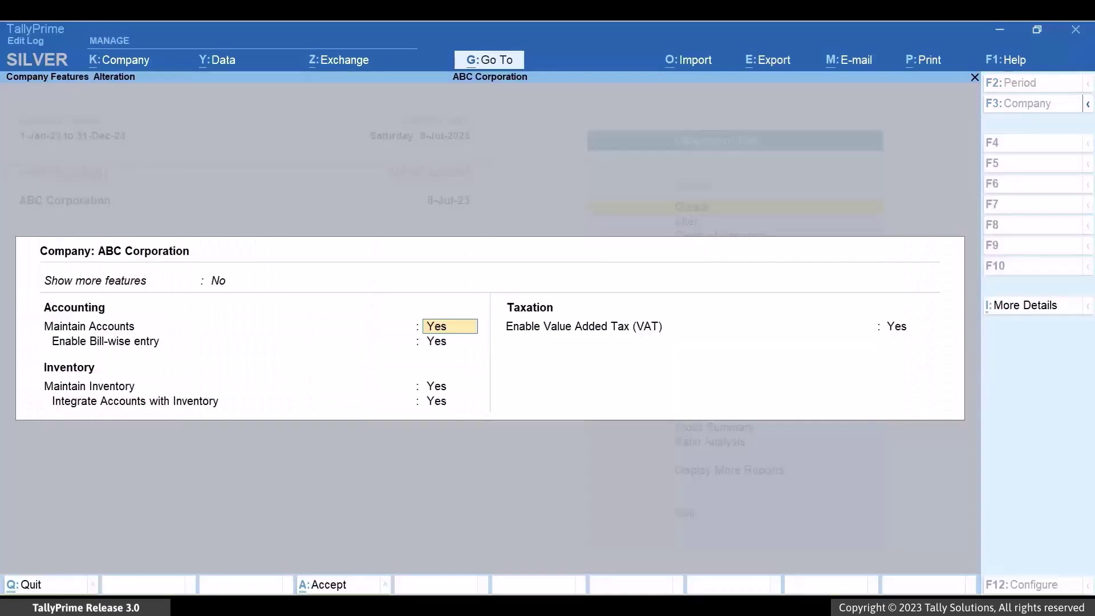
key("Down")
key("Down")
key("Down")
key("Down")
key("Return")
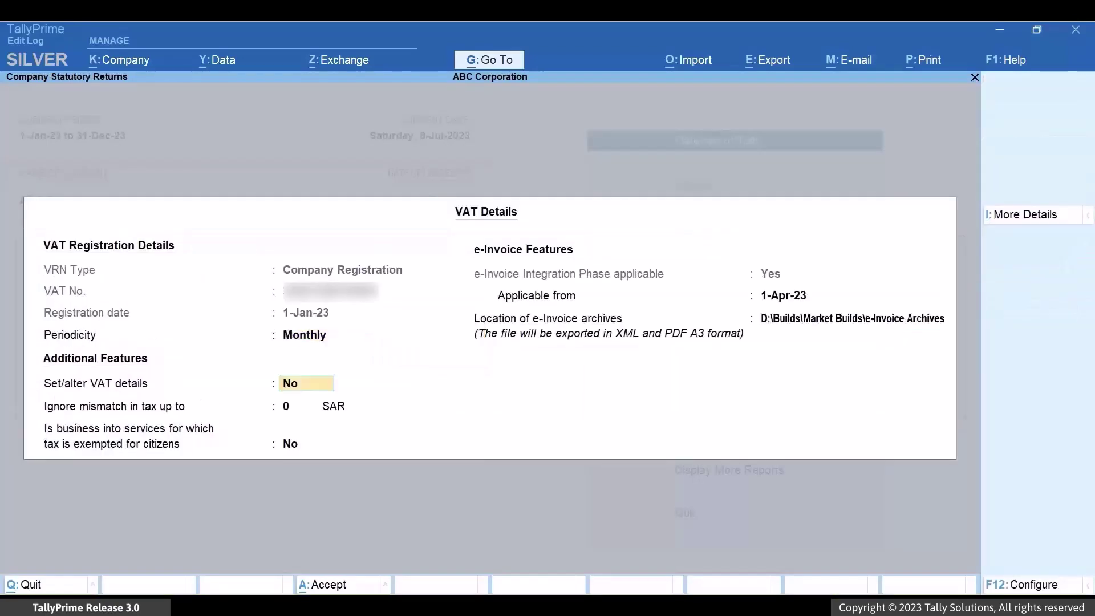
key("Return")
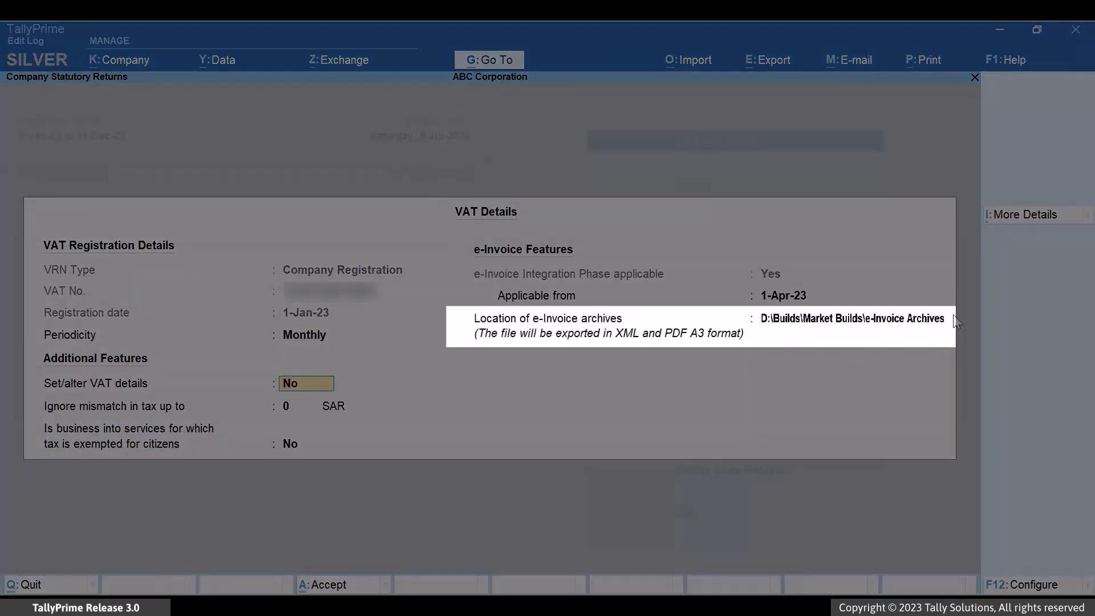